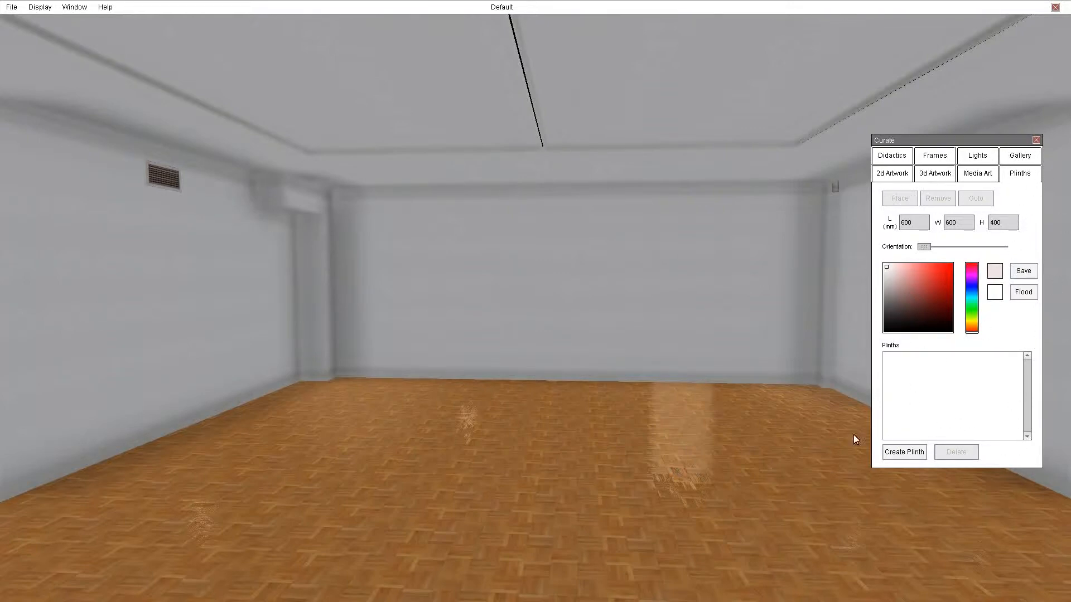
- Create a new plinth and place it on the floor near the middle of the gallery
{"action": "left_click", "coordinate": [904, 452]}
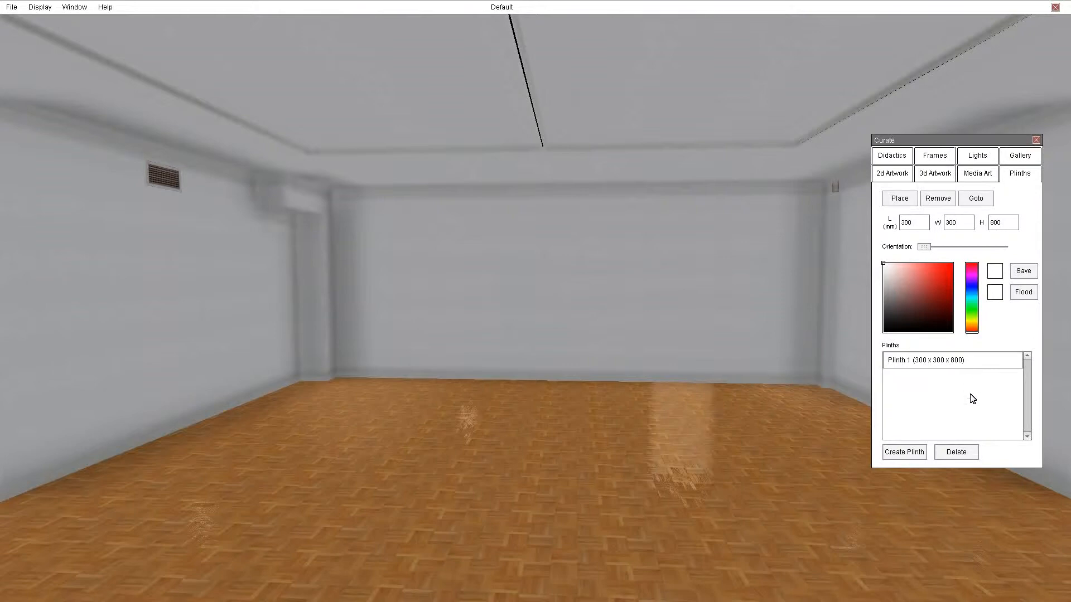
{"action": "left_click", "coordinate": [907, 201]}
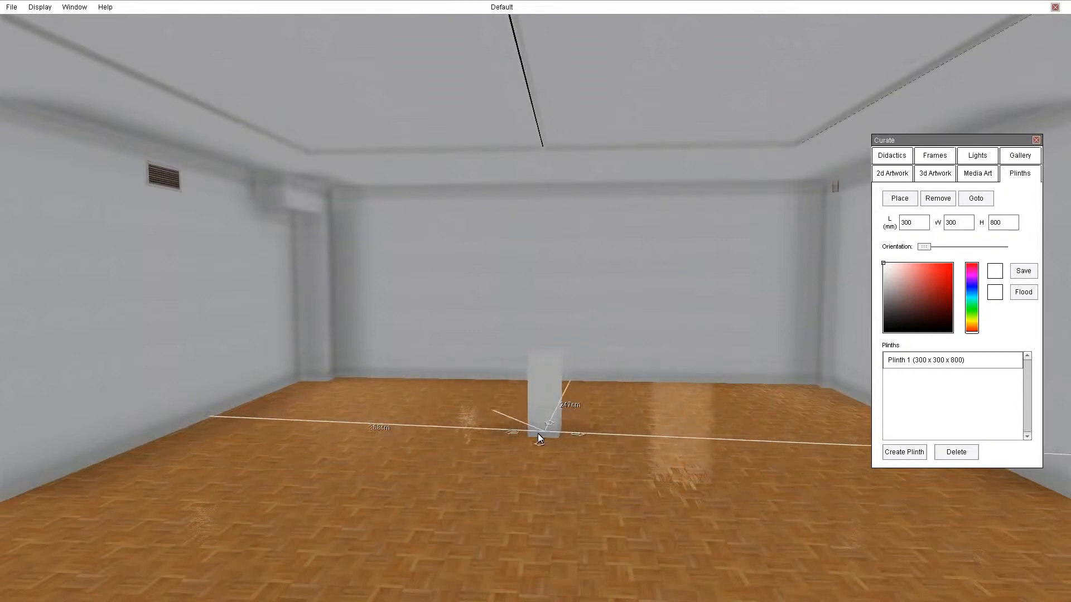
{"action": "left_click", "coordinate": [567, 484]}
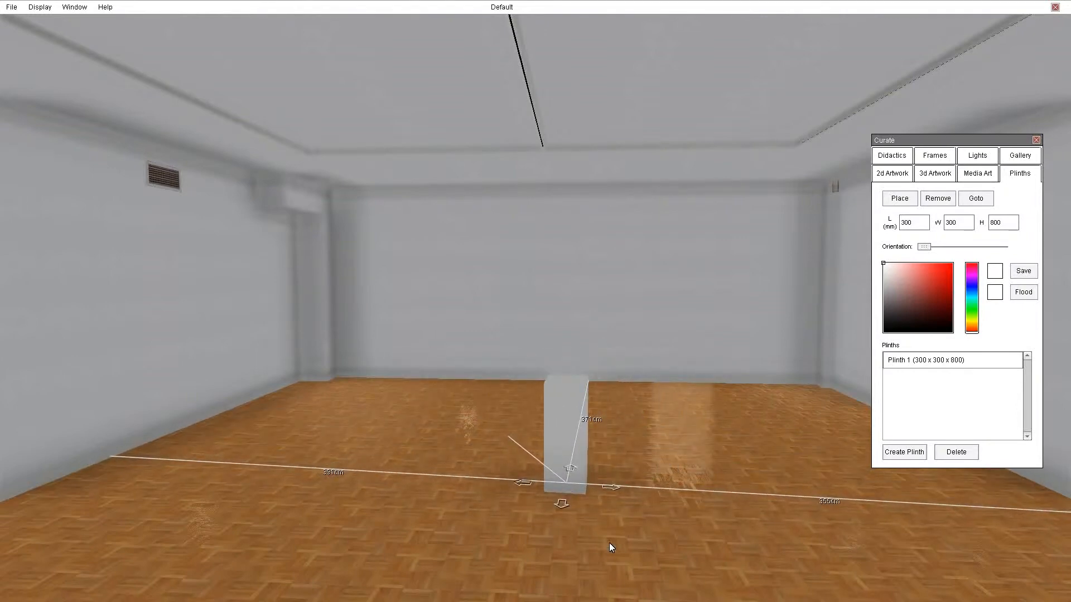
- Nudge the placed plinth sideways in both directions and slightly forward, away from the back wall
{"action": "left_click", "coordinate": [616, 487]}
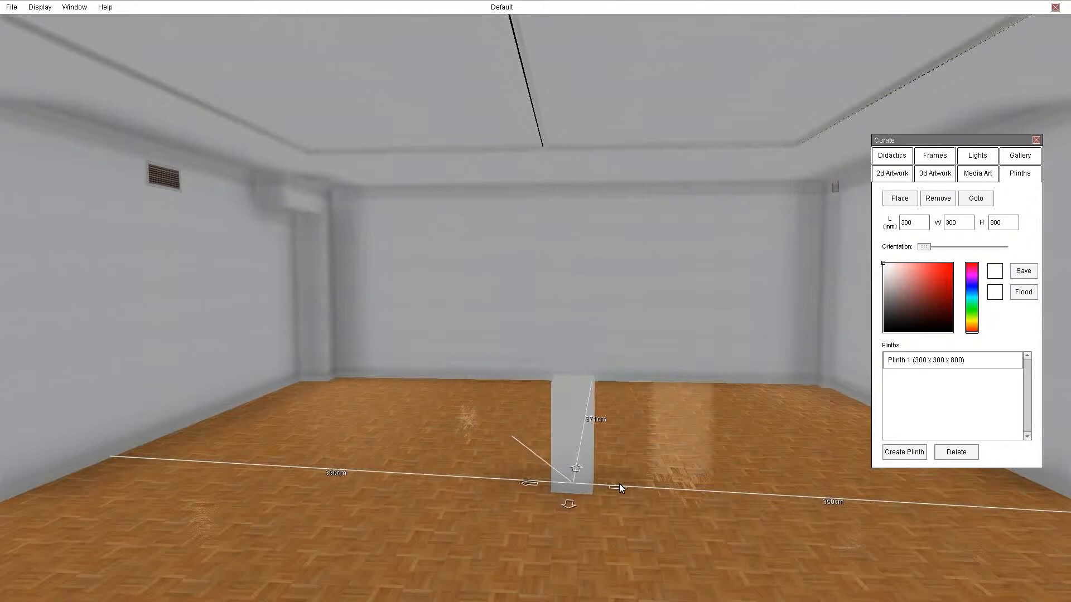
{"action": "left_click", "coordinate": [534, 484]}
{"action": "left_click", "coordinate": [565, 506]}
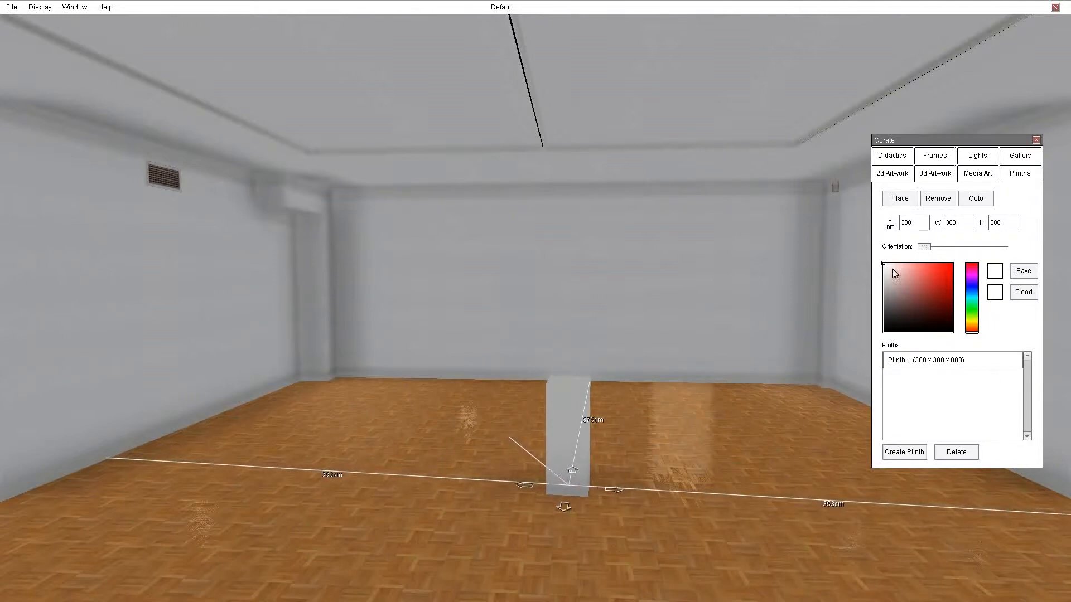
- Set both the length and the width of the plinth to 600 mm
{"action": "left_click", "coordinate": [920, 230]}
{"action": "double_click", "coordinate": [918, 223]}
{"action": "type", "text": "600"}
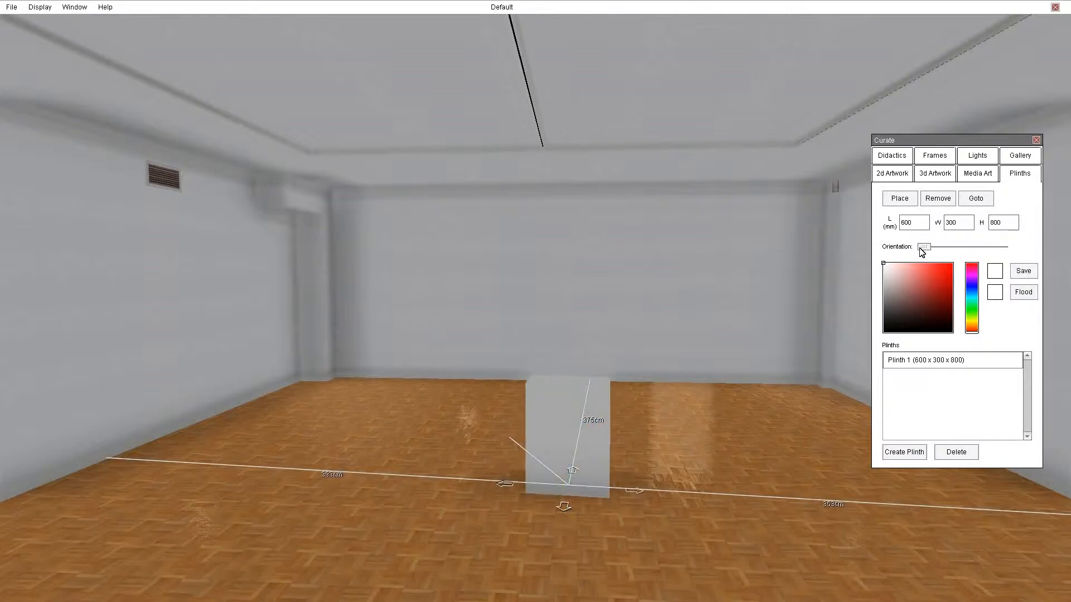
{"action": "double_click", "coordinate": [954, 224]}
{"action": "type", "text": "600"}
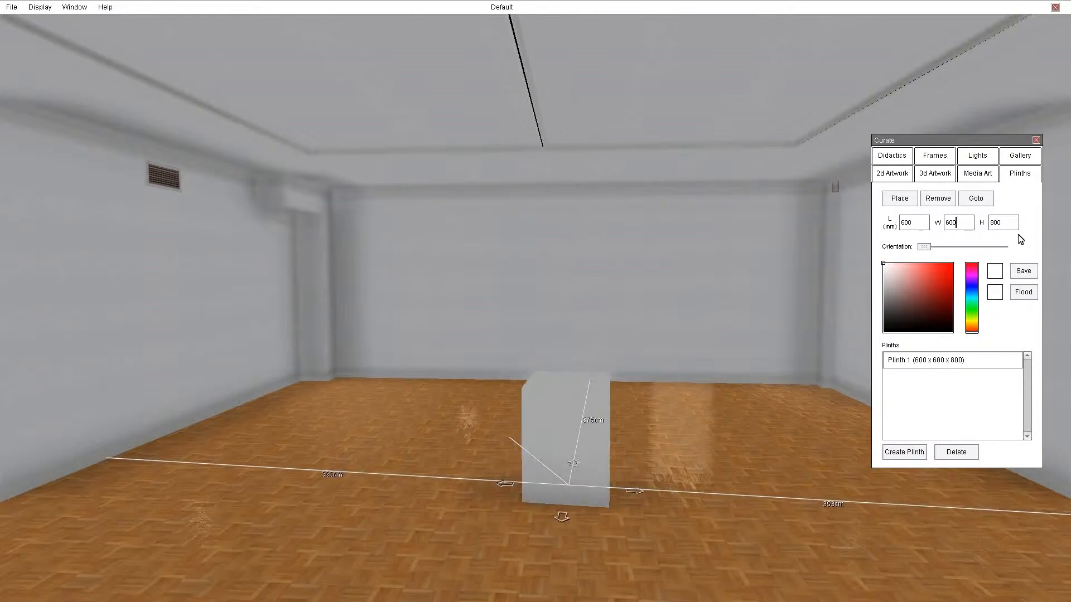
- Rotate the plinth to try different orientations, and return it to its starting orientation
{"action": "left_click_drag", "start_coordinate": [659, 434], "coordinate": [550, 494]}
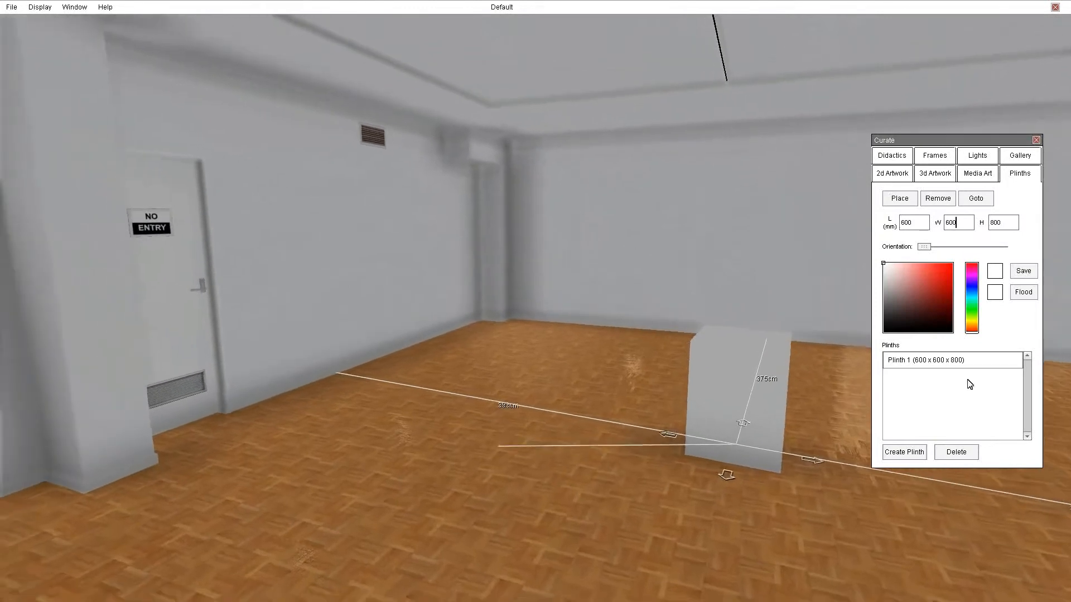
{"action": "mouse_move", "coordinate": [926, 245]}
{"action": "left_mouse_down"}
{"action": "mouse_move", "coordinate": [944, 247]}
{"action": "mouse_move", "coordinate": [929, 247]}
{"action": "left_mouse_up"}
{"action": "left_click_drag", "start_coordinate": [665, 563], "coordinate": [798, 539]}
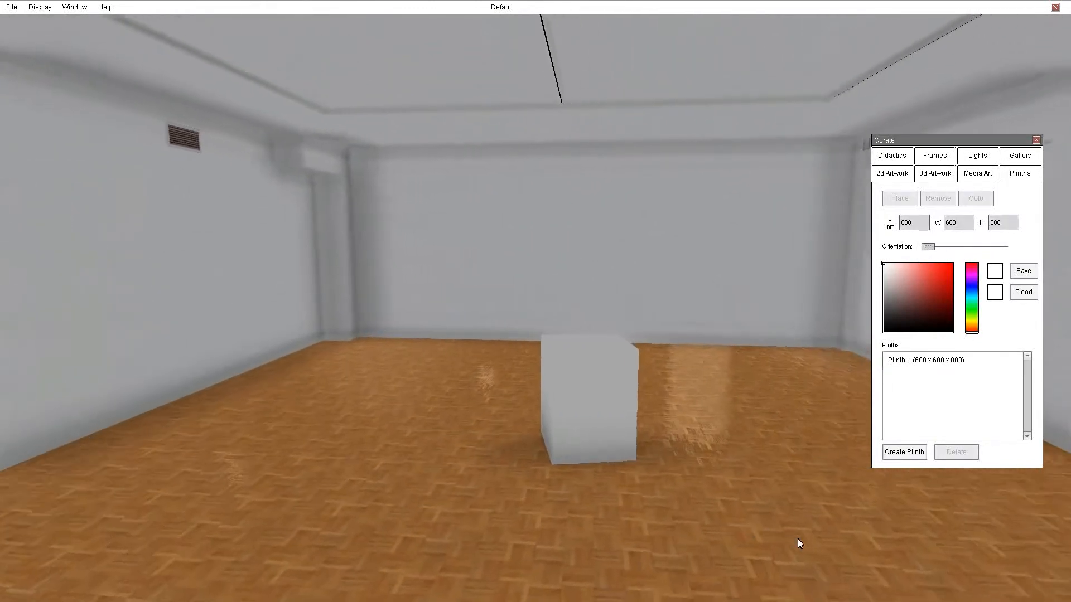
{"action": "left_click", "coordinate": [595, 390]}
{"action": "left_click_drag", "start_coordinate": [936, 251], "coordinate": [939, 250]}
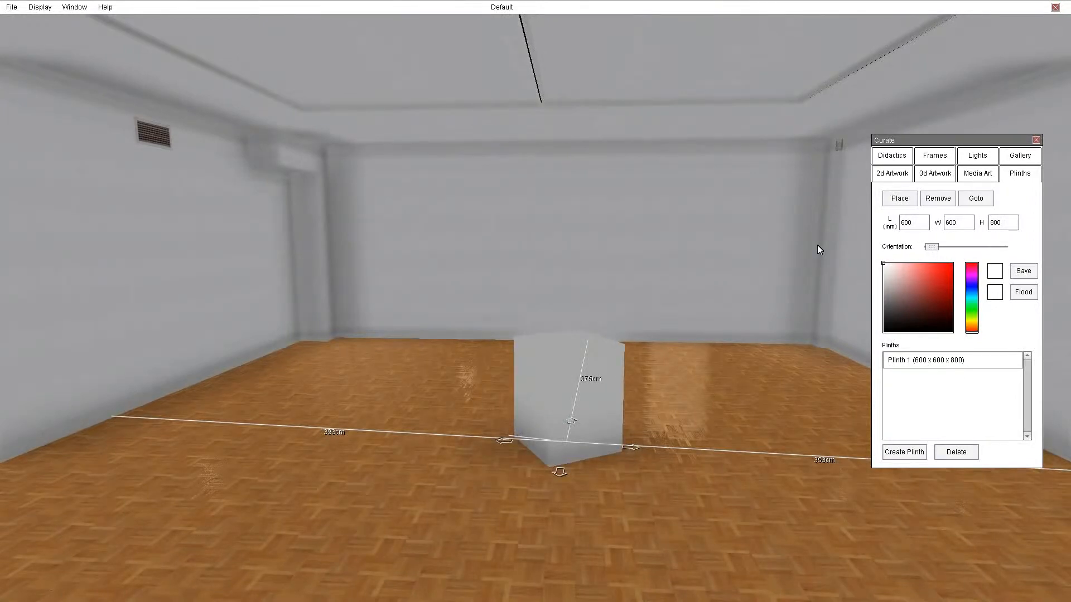
{"action": "left_click", "coordinate": [822, 240]}
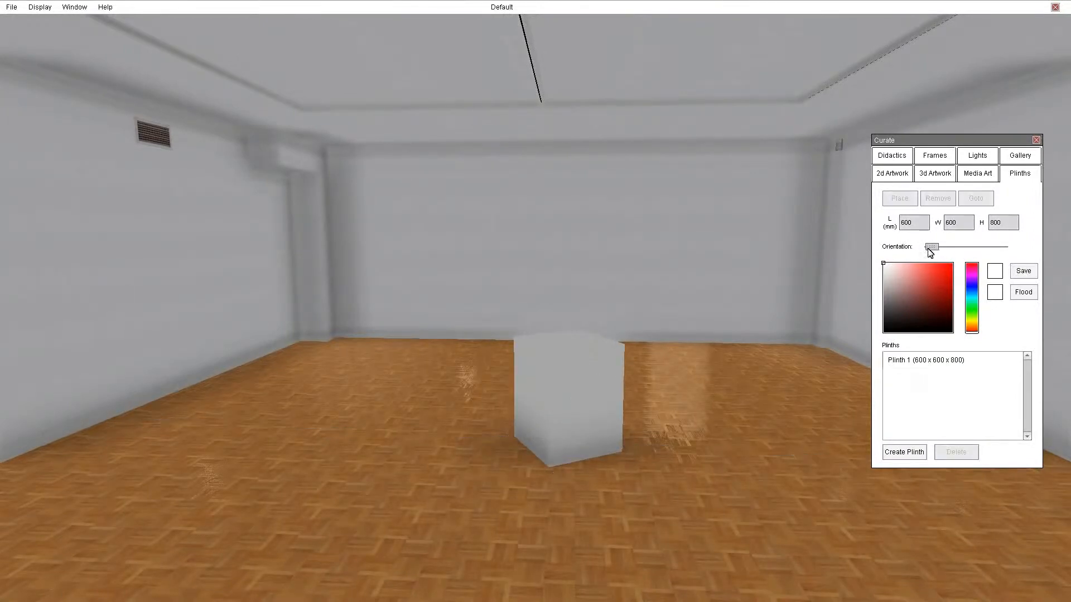
{"action": "left_click", "coordinate": [568, 381]}
{"action": "left_click_drag", "start_coordinate": [937, 249], "coordinate": [910, 255]}
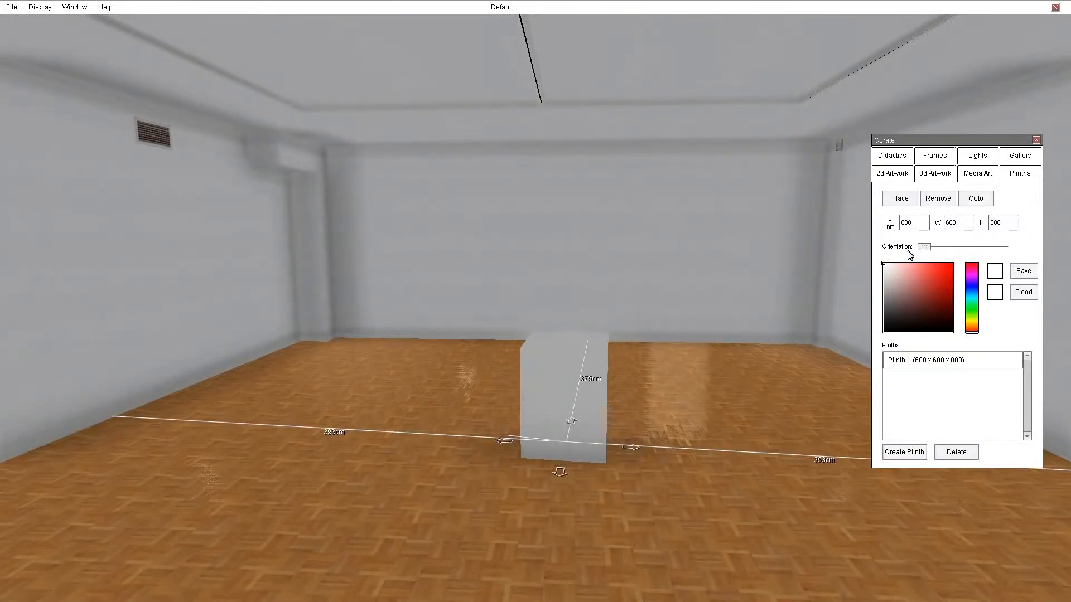
- Create a second plinth and place it in front of the first, about 510 cm from the back wall
{"action": "right_click_drag", "start_coordinate": [708, 394], "coordinate": [722, 417]}
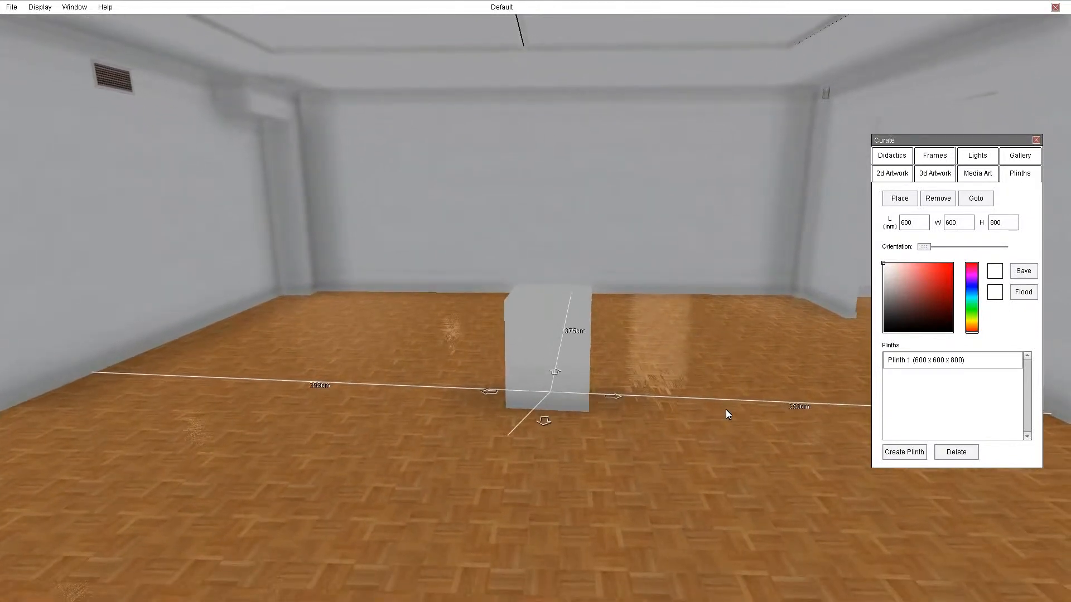
{"action": "key", "text": "Down"}
{"action": "key", "text": "Down"}
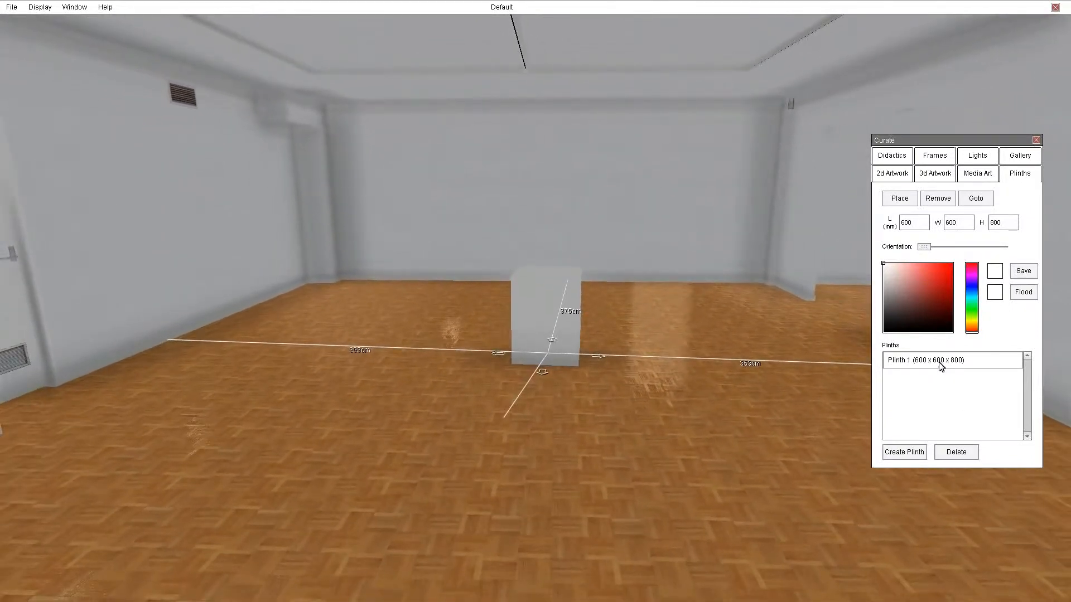
{"action": "left_click", "coordinate": [921, 454]}
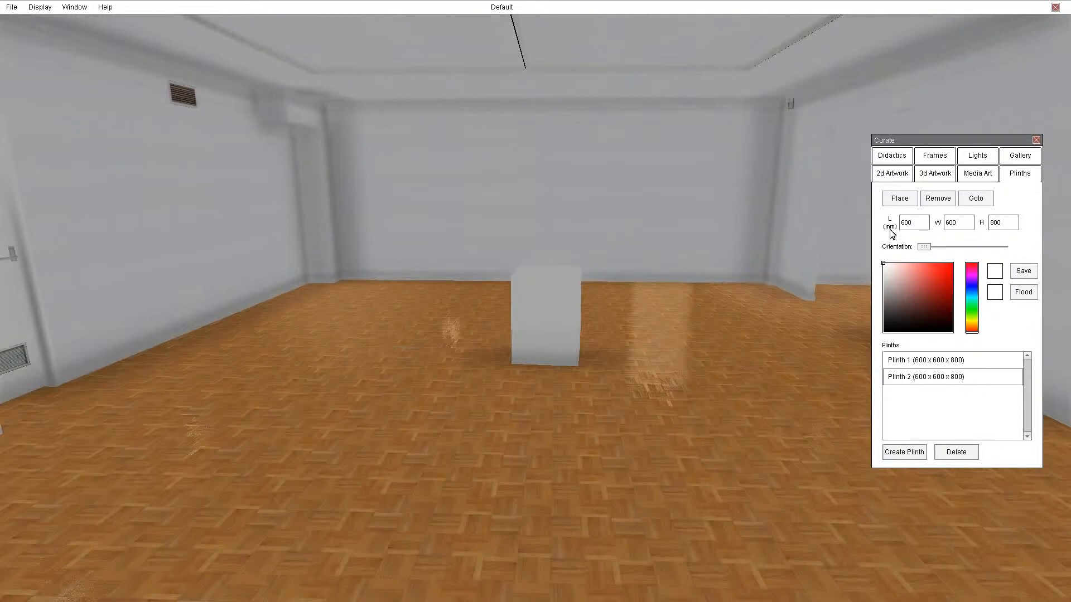
{"action": "left_click", "coordinate": [891, 199]}
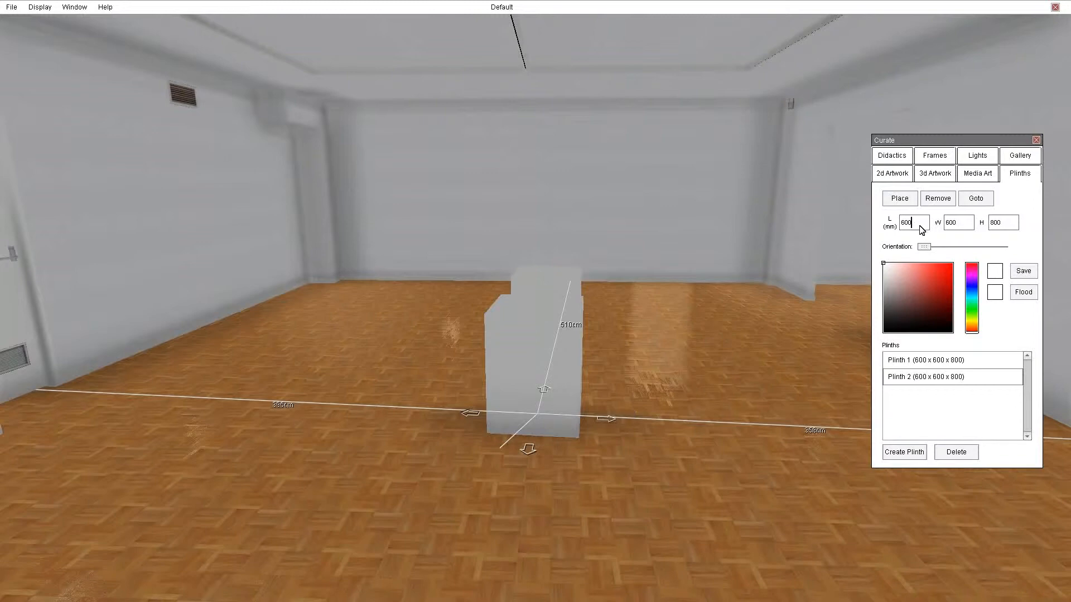
- Raise the second plinth's height to 2500 mm and reduce it to 2300 mm
{"action": "left_click", "coordinate": [990, 223]}
{"action": "type", "text": "2500"}
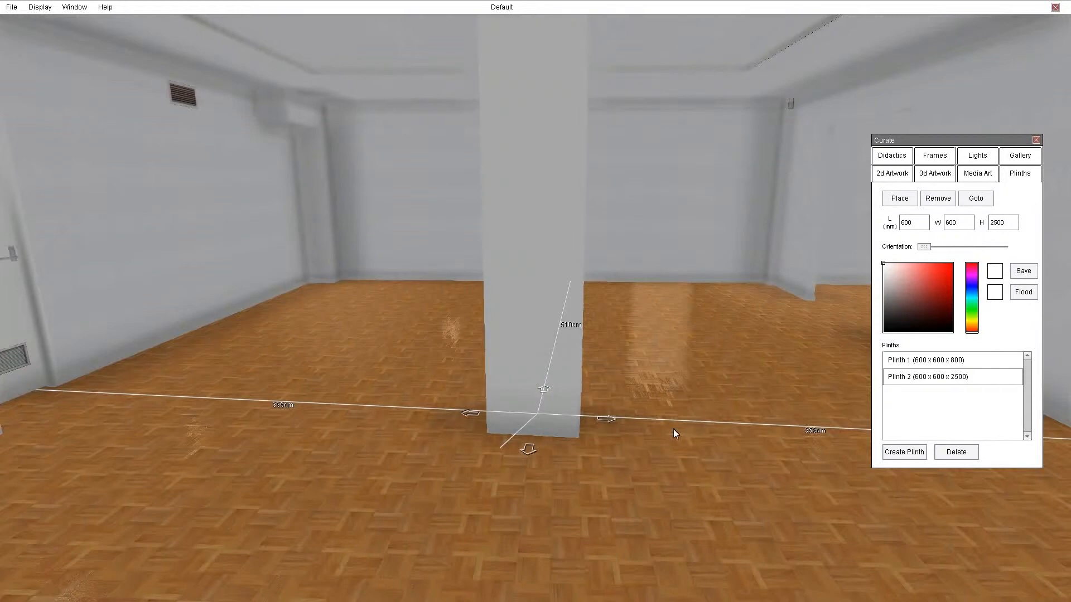
{"action": "right_click_drag", "start_coordinate": [673, 430], "coordinate": [643, 420]}
{"action": "left_click_drag", "start_coordinate": [994, 223], "coordinate": [997, 221]}
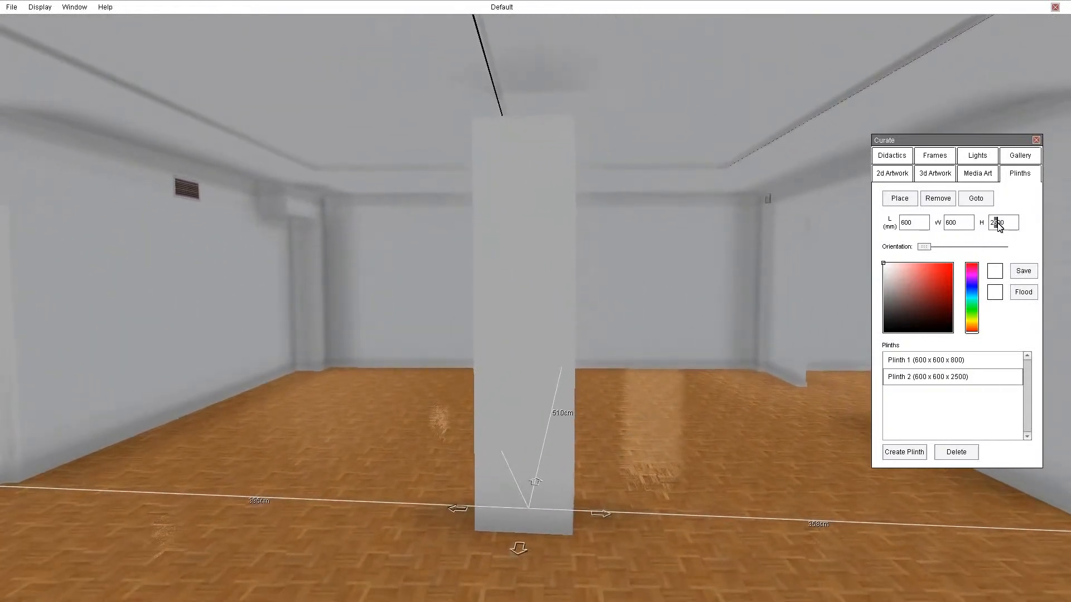
{"action": "type", "text": "3"}
- Thin the tall plinth by setting its length to 100 mm
{"action": "right_click_drag", "start_coordinate": [563, 403], "coordinate": [605, 423]}
{"action": "key", "text": "Right"}
{"action": "left_click_drag", "start_coordinate": [900, 224], "coordinate": [910, 224]}
{"action": "type", "text": "100"}
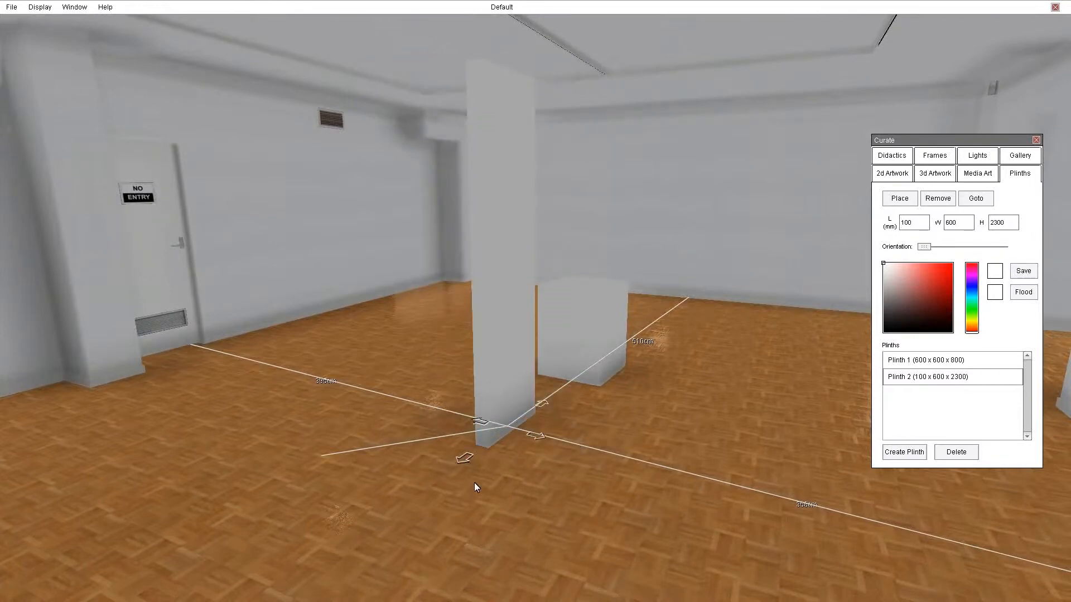
- Turn the thin plinth parallel to the back wall and set its width to 2200 mm to form a partition
{"action": "right_click_drag", "start_coordinate": [475, 483], "coordinate": [566, 495]}
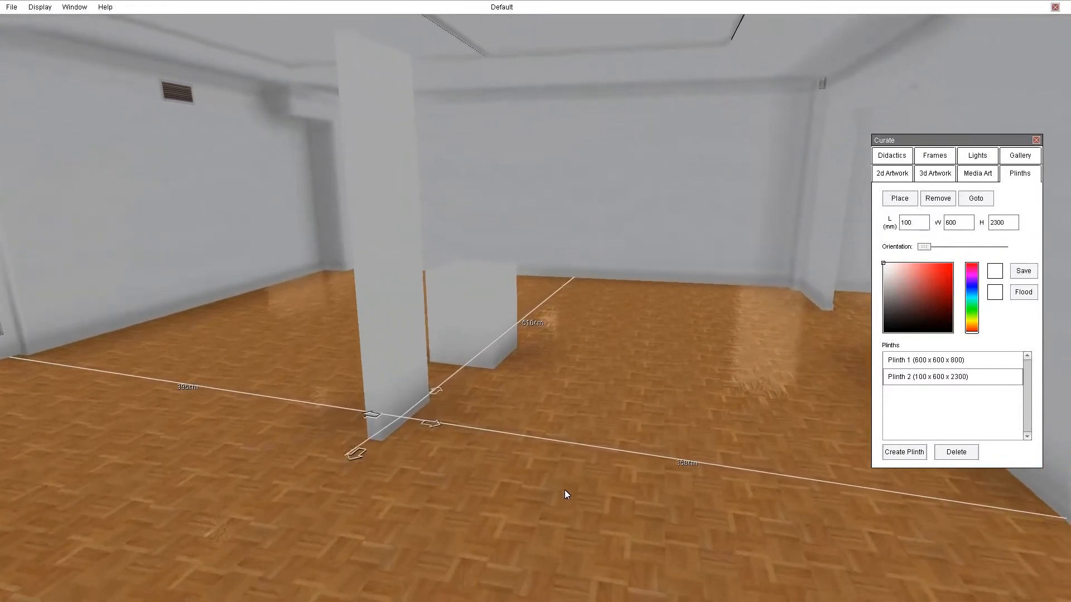
{"action": "right_click_drag", "start_coordinate": [465, 493], "coordinate": [861, 449]}
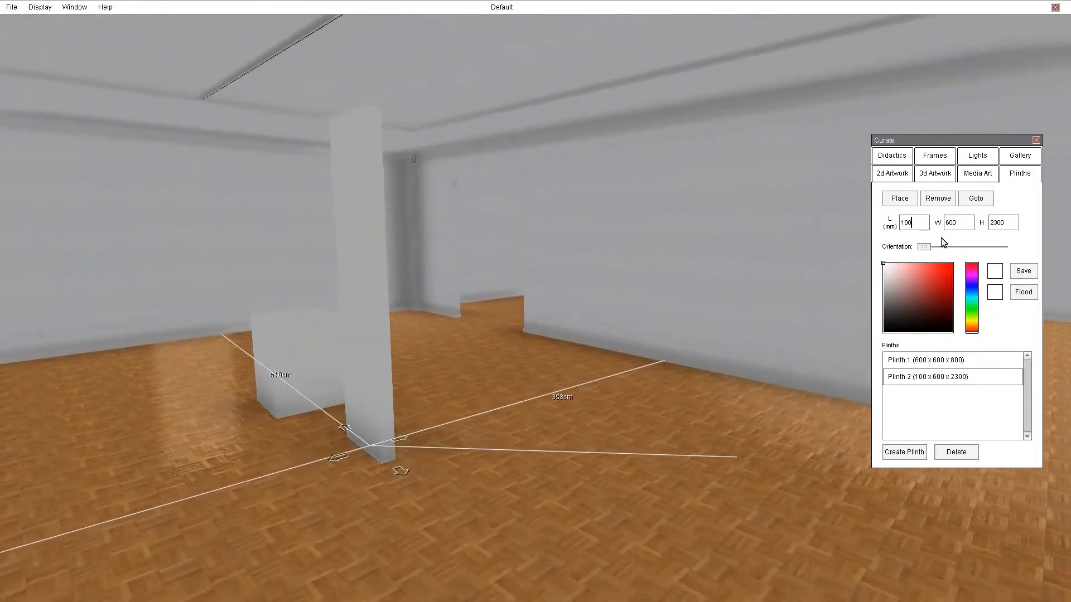
{"action": "left_click_drag", "start_coordinate": [926, 249], "coordinate": [943, 223]}
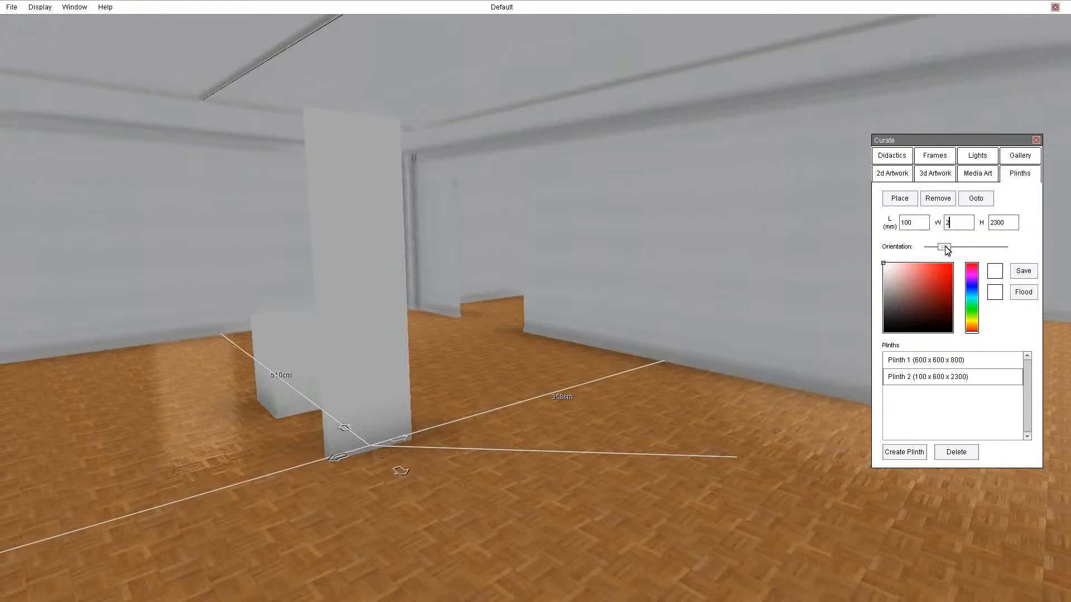
{"action": "type", "text": "2200"}
- Recolour the freestanding partition in a shade of red
{"action": "left_click_drag", "start_coordinate": [520, 476], "coordinate": [343, 443]}
{"action": "left_click_drag", "start_coordinate": [593, 544], "coordinate": [653, 468]}
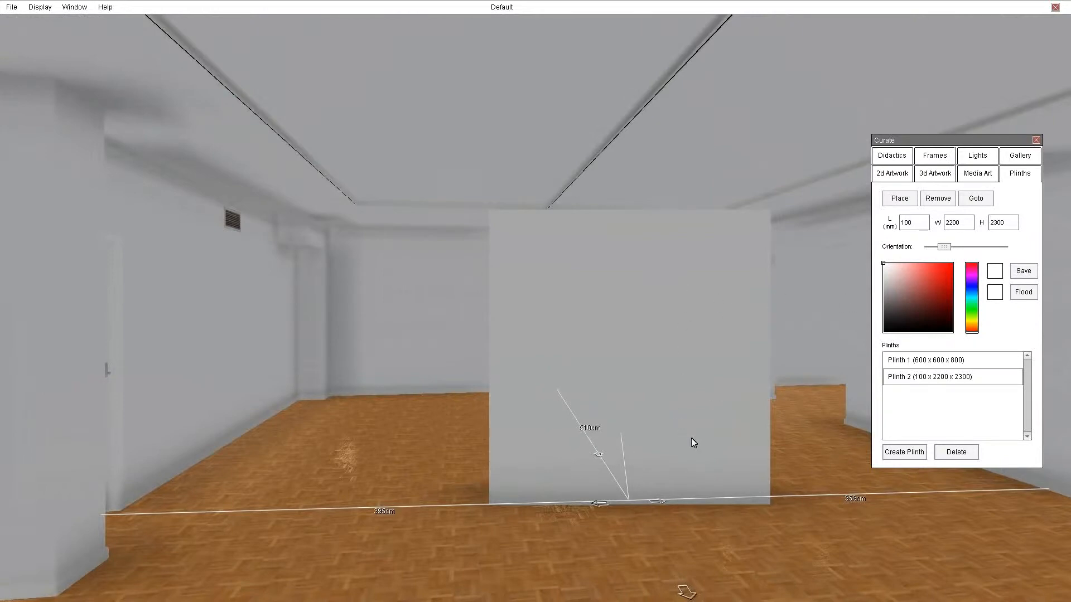
{"action": "mouse_move", "coordinate": [931, 308]}
{"action": "left_mouse_down"}
{"action": "mouse_move", "coordinate": [948, 270]}
{"action": "mouse_move", "coordinate": [930, 302]}
{"action": "mouse_move", "coordinate": [944, 282]}
{"action": "left_mouse_up"}
{"action": "mouse_move", "coordinate": [773, 474]}
{"action": "left_mouse_down"}
{"action": "mouse_move", "coordinate": [784, 493]}
{"action": "mouse_move", "coordinate": [892, 502]}
{"action": "mouse_move", "coordinate": [808, 514]}
{"action": "mouse_move", "coordinate": [677, 490]}
{"action": "mouse_move", "coordinate": [689, 462]}
{"action": "mouse_move", "coordinate": [577, 425]}
{"action": "mouse_move", "coordinate": [477, 428]}
{"action": "left_mouse_up"}
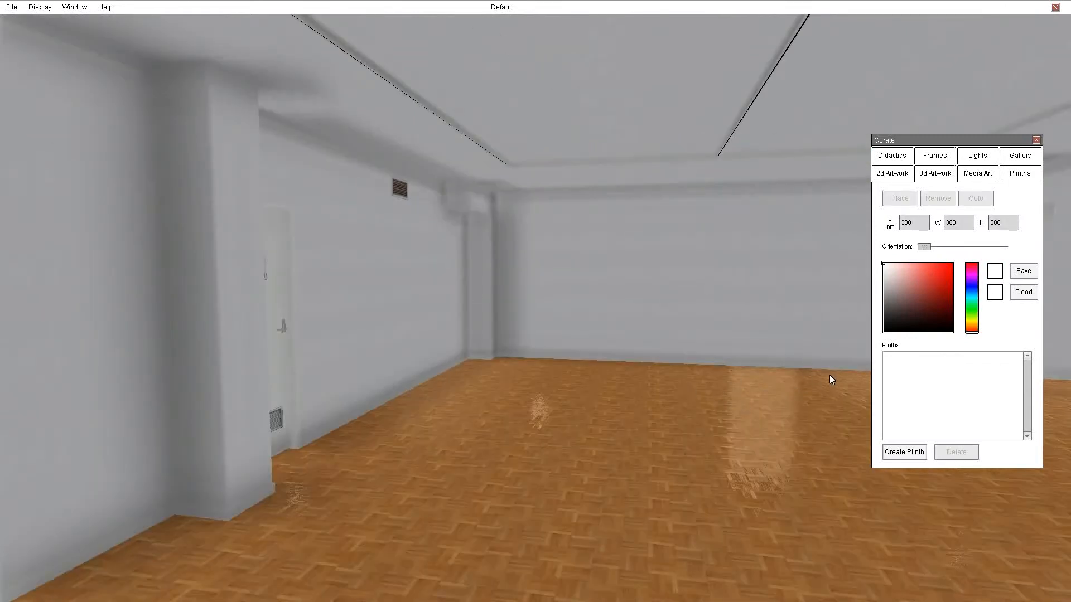
- Create a shelf-like plinth for the side wall, with length 600, width 30 and height 300 mm
{"action": "left_click_drag", "start_coordinate": [841, 401], "coordinate": [353, 394]}
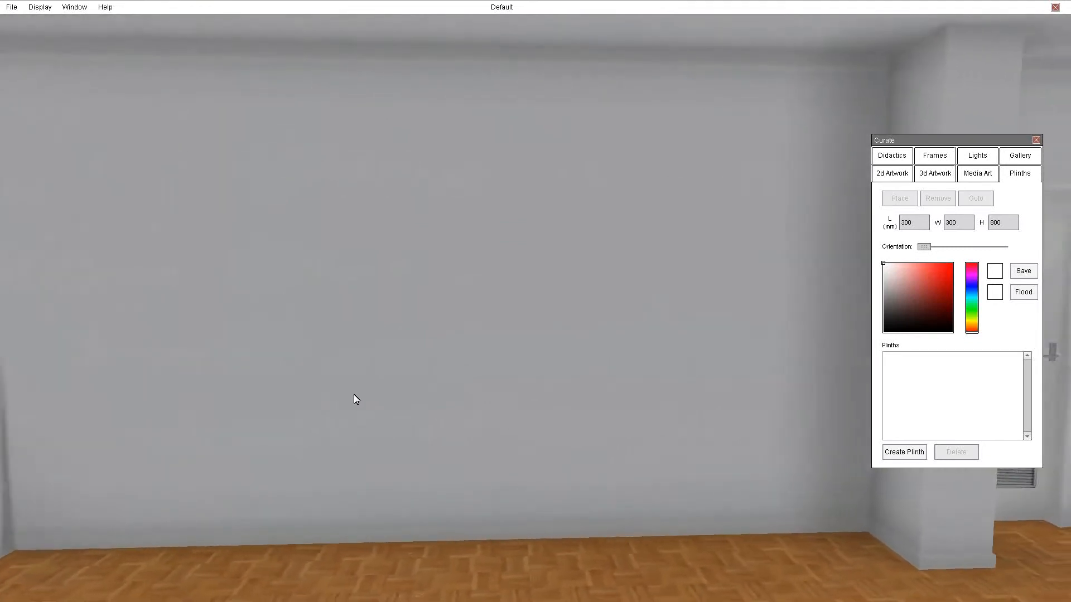
{"action": "key", "text": "Down"}
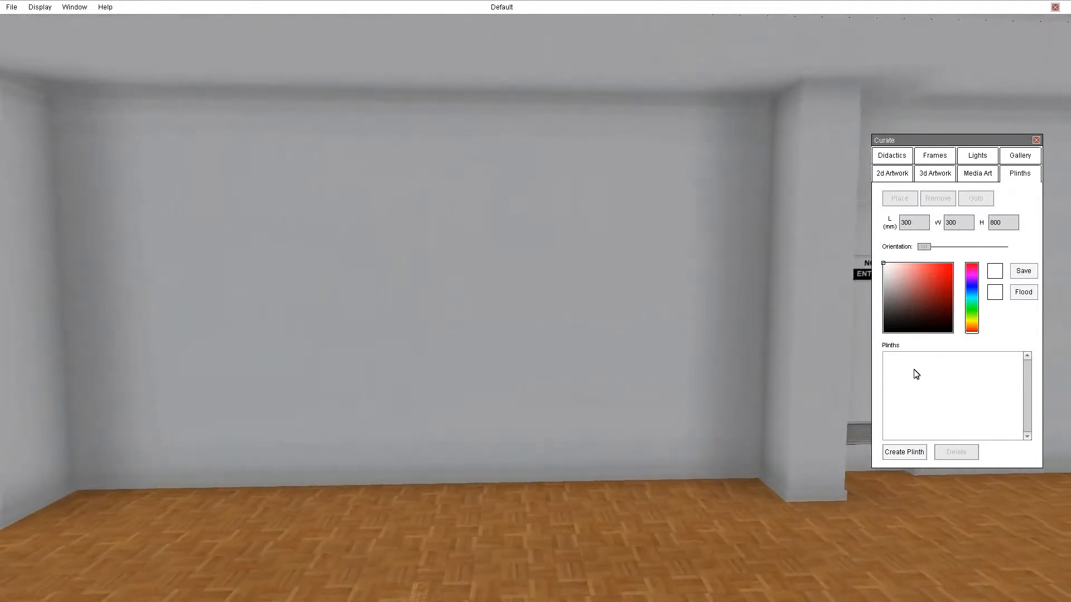
{"action": "left_click", "coordinate": [903, 452]}
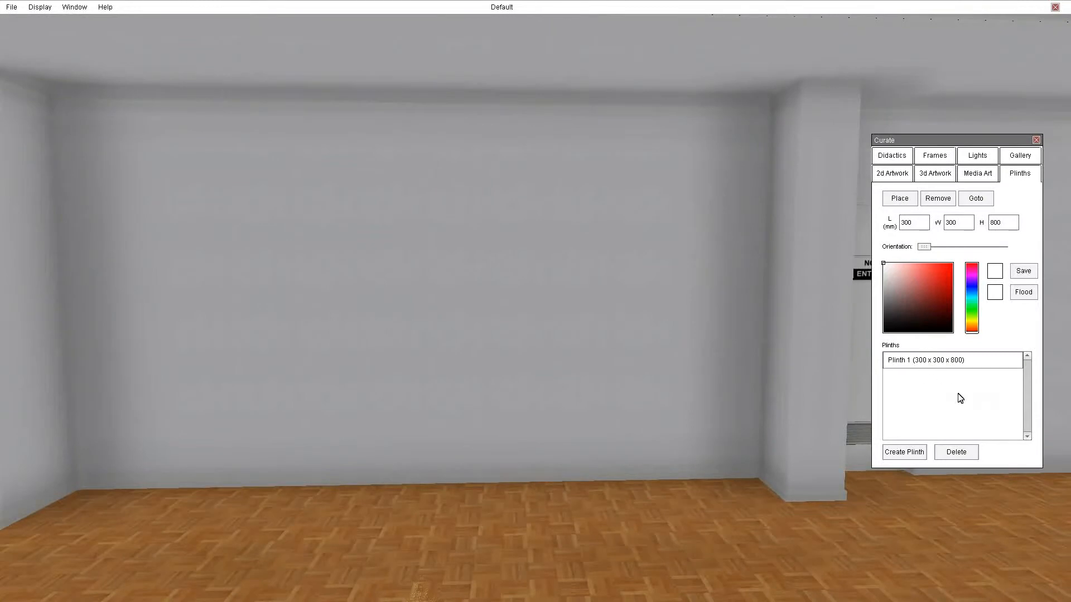
{"action": "double_click", "coordinate": [911, 224]}
{"action": "type", "text": "600"}
{"action": "left_click_drag", "start_coordinate": [966, 225], "coordinate": [938, 226]}
{"action": "type", "text": "30"}
{"action": "left_click_drag", "start_coordinate": [1016, 223], "coordinate": [983, 225]}
{"action": "type", "text": "3"}
- Mount the shelf on the side wall about 127 cm above the floor and fine-tune its position along and up the wall
{"action": "left_click", "coordinate": [898, 199]}
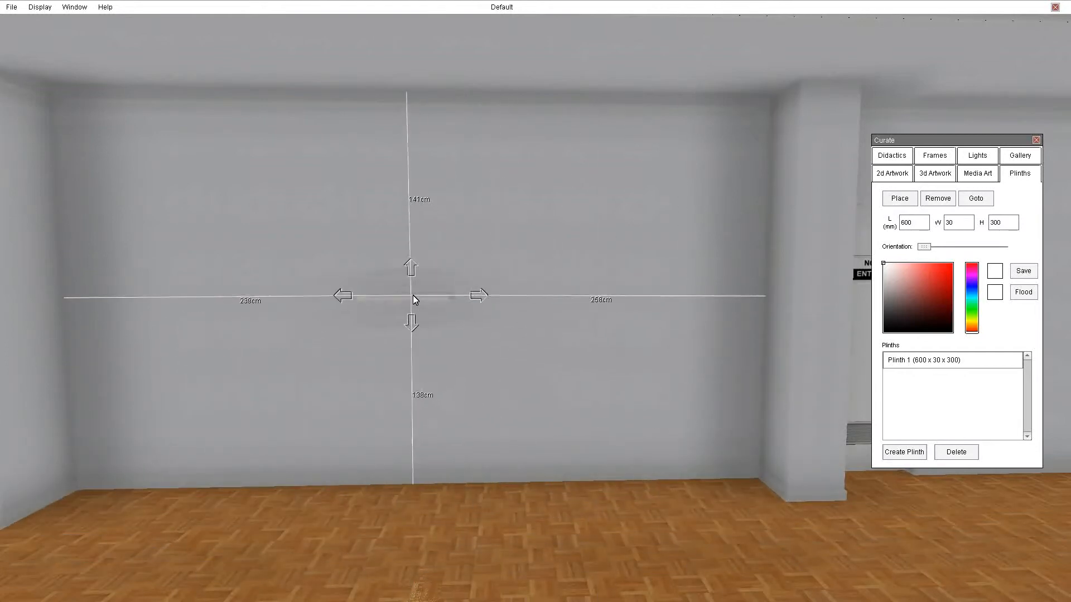
{"action": "left_click", "coordinate": [467, 310]}
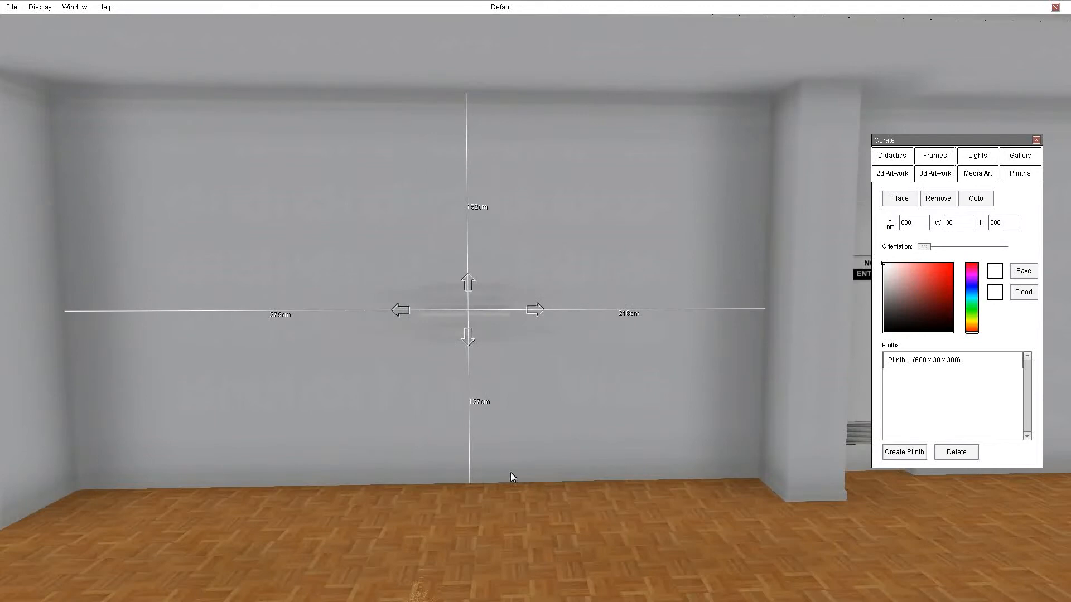
{"action": "left_click_drag", "start_coordinate": [530, 476], "coordinate": [1067, 473]}
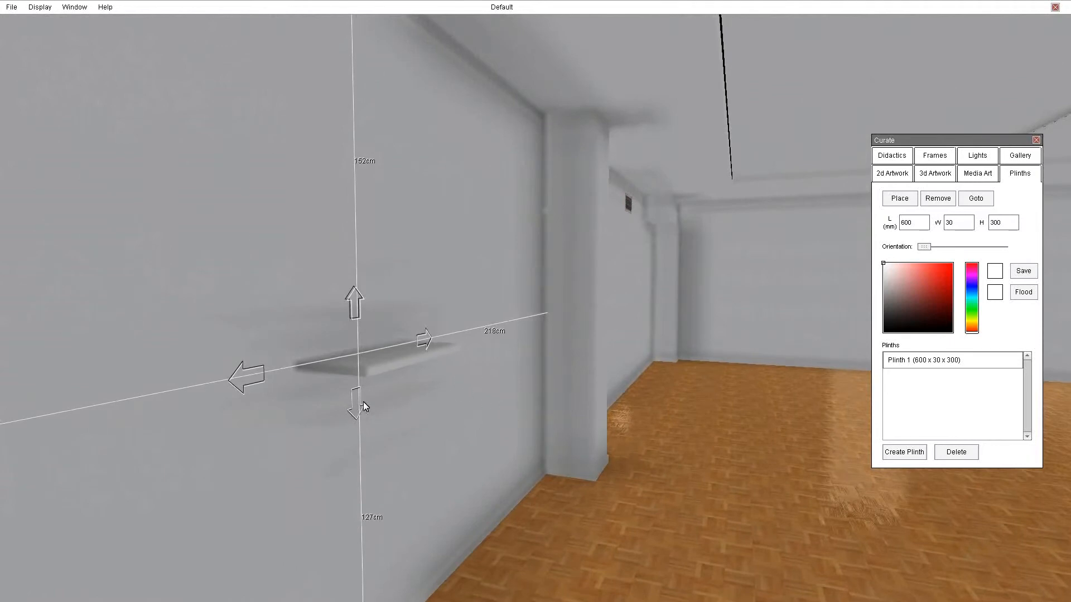
{"action": "left_click_drag", "start_coordinate": [418, 343], "coordinate": [427, 340]}
{"action": "left_click", "coordinate": [364, 298]}
{"action": "left_click", "coordinate": [259, 363]}
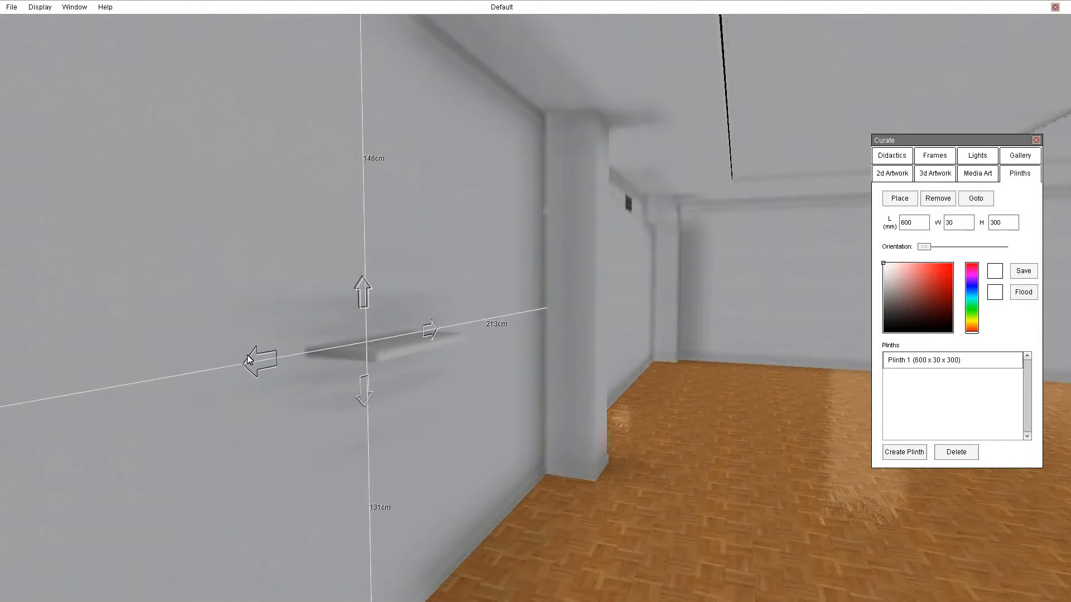
{"action": "left_click", "coordinate": [359, 397]}
- Recolour the wall shelf in a medium red
{"action": "left_click_drag", "start_coordinate": [641, 445], "coordinate": [264, 453]}
{"action": "key", "text": "Down"}
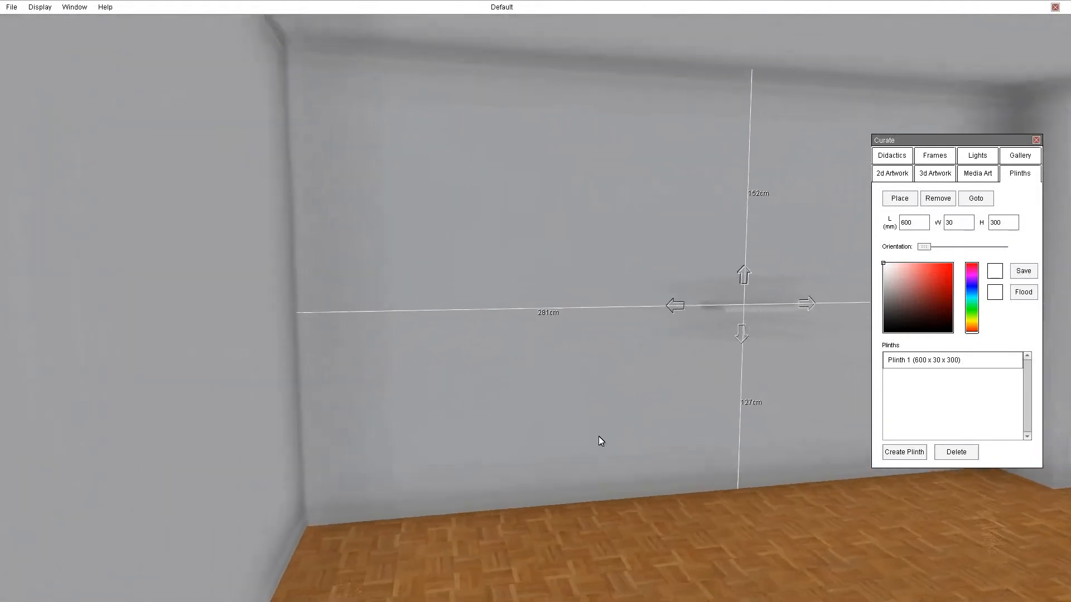
{"action": "left_click", "coordinate": [932, 277]}
- Create two more plinths with the same size and colour as the red wall shelf
{"action": "left_click_drag", "start_coordinate": [623, 436], "coordinate": [568, 397]}
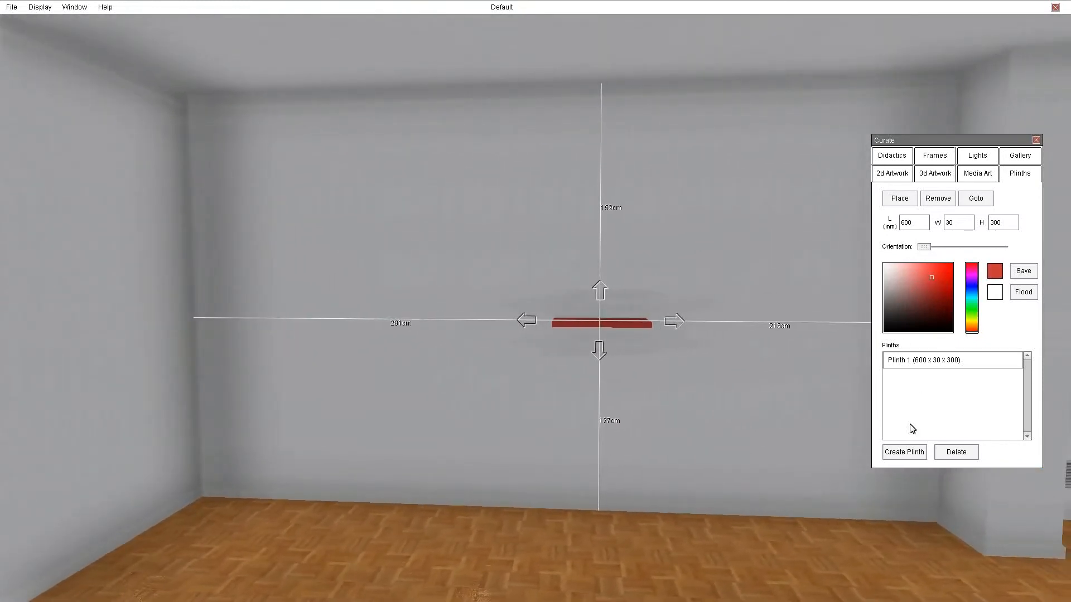
{"action": "left_click", "coordinate": [904, 454]}
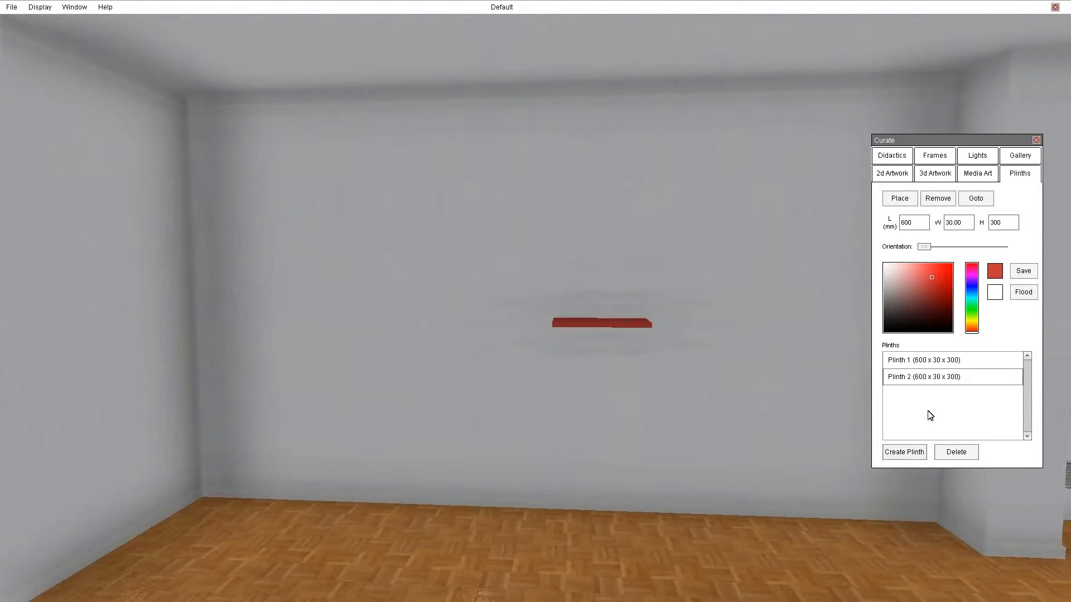
{"action": "left_click", "coordinate": [909, 456]}
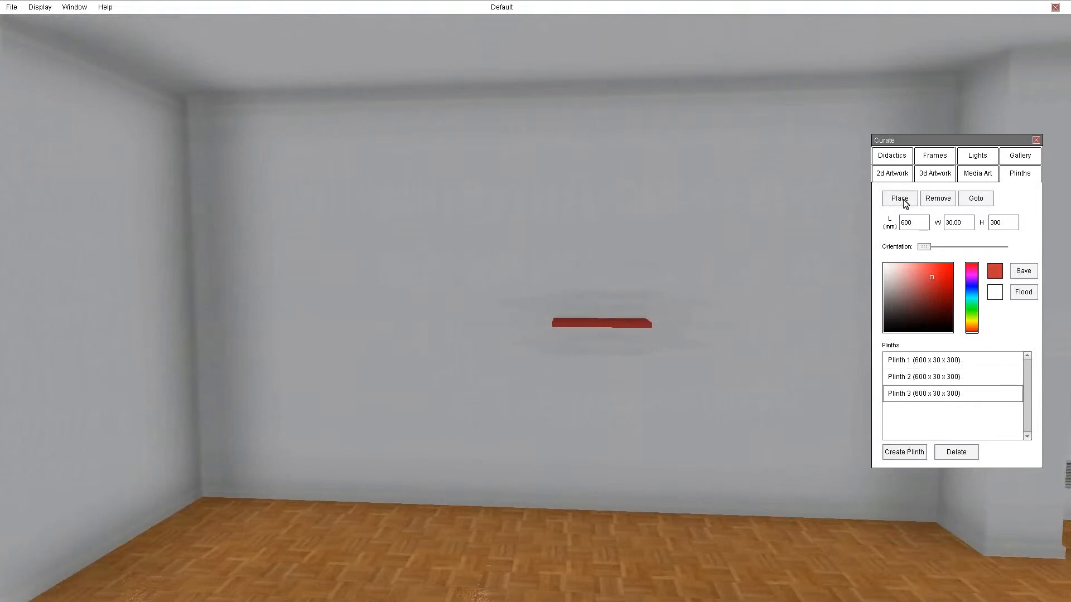
- Mount the second shelf left of the first about 143 cm above the floor and the third to its right at about 105 cm
{"action": "left_click", "coordinate": [927, 380]}
{"action": "left_click", "coordinate": [899, 199]}
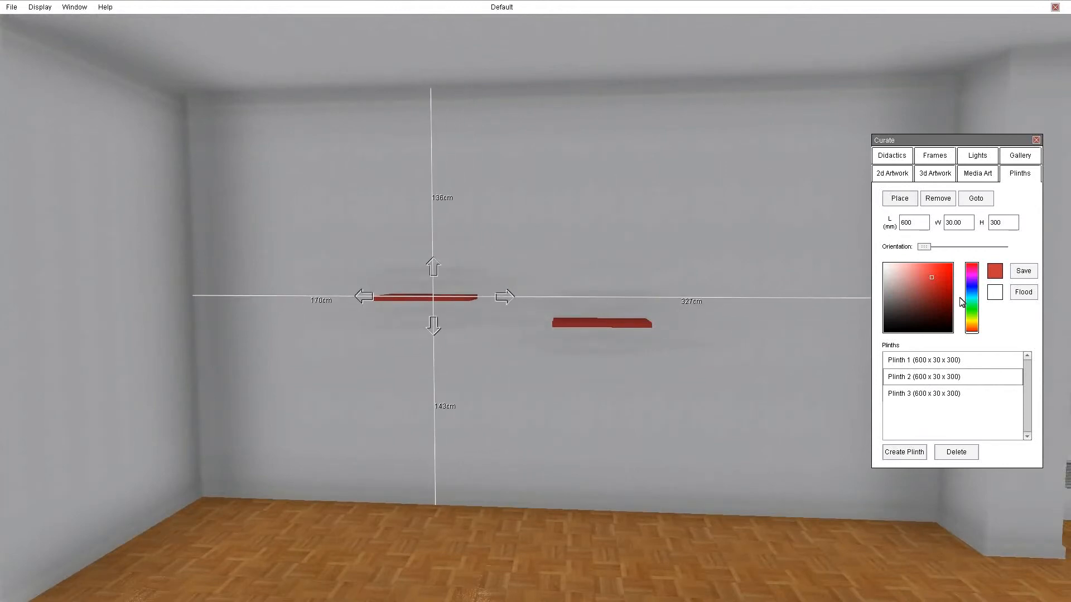
{"action": "left_click", "coordinate": [928, 395]}
{"action": "left_click", "coordinate": [899, 199]}
{"action": "left_click", "coordinate": [768, 355]}
{"action": "right_click_drag", "start_coordinate": [704, 499], "coordinate": [738, 523]}
{"action": "left_click_drag", "start_coordinate": [629, 508], "coordinate": [541, 450]}
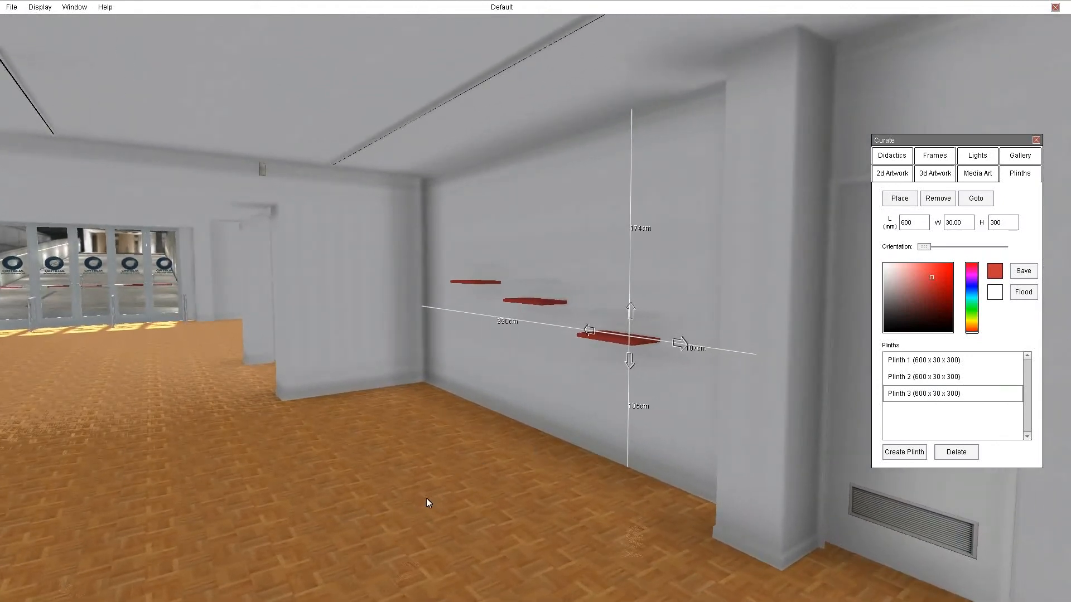
{"action": "left_click_drag", "start_coordinate": [643, 492], "coordinate": [549, 478]}
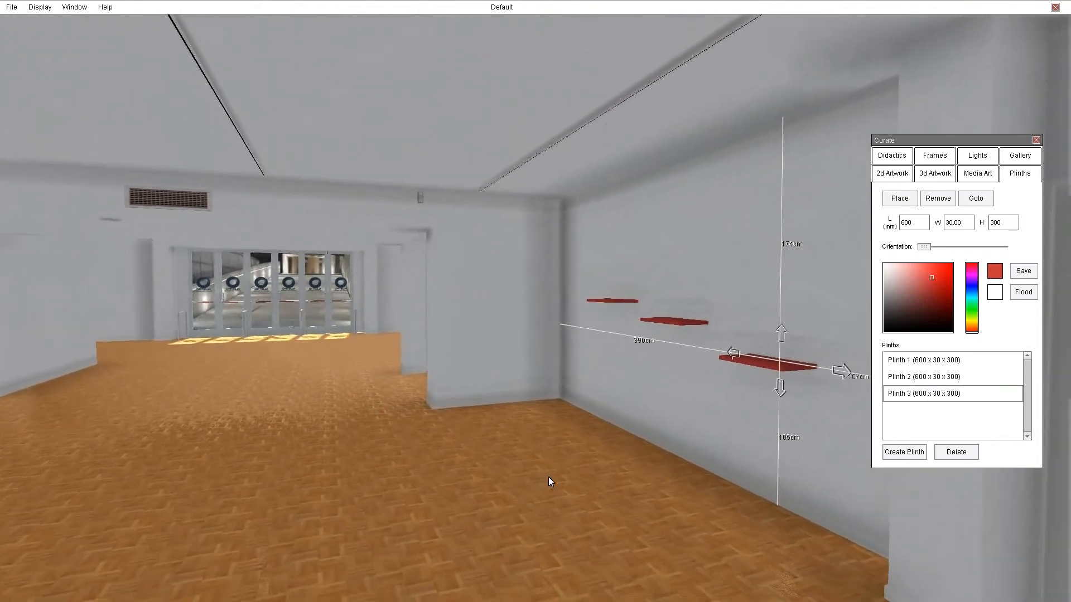
{"action": "left_click", "coordinate": [524, 518]}
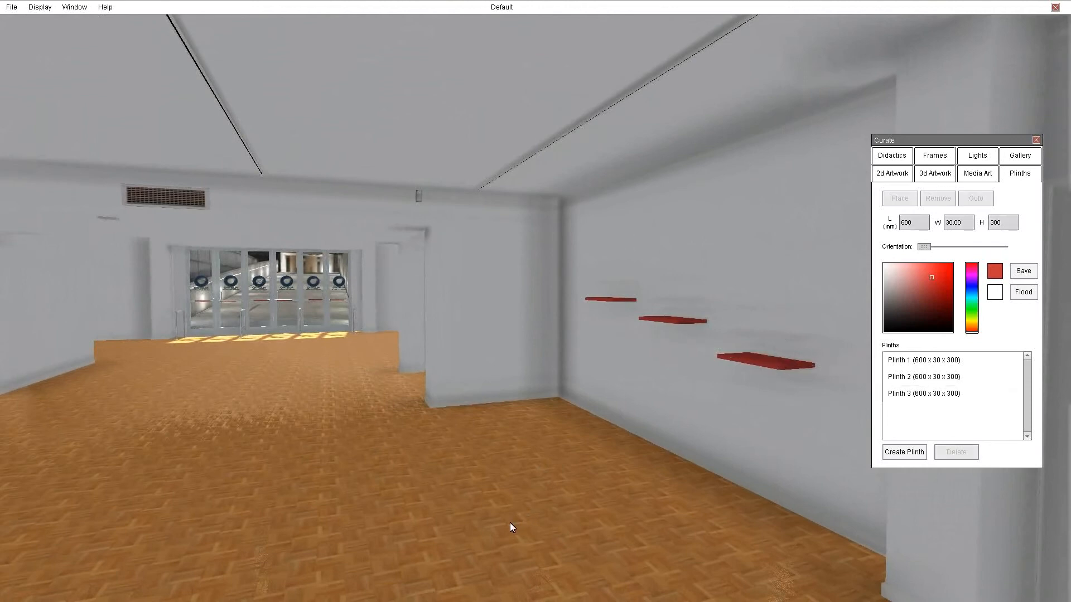